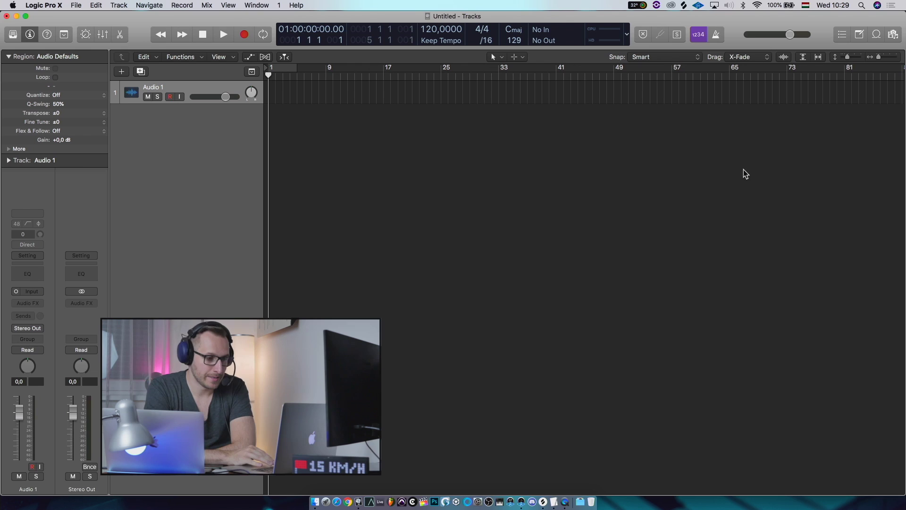
# Open the ujzene project inside the SMASH2 folder in the All Files browser to list its importable tracks.
pyautogui.click(893, 35)
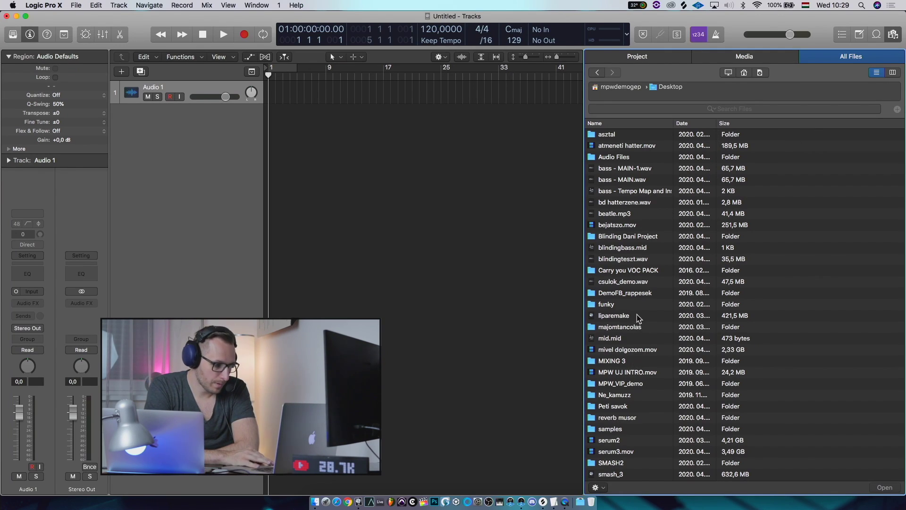
pyautogui.scroll(-4, 636, 314)
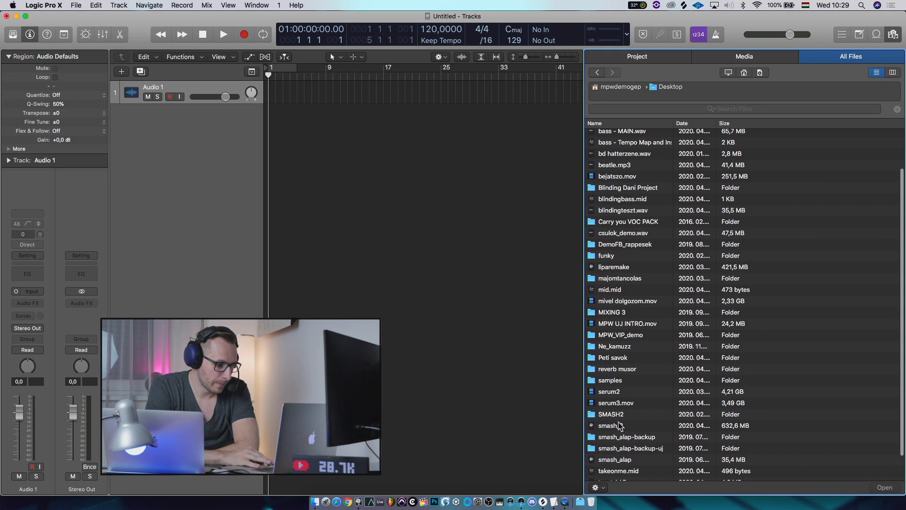
pyautogui.doubleClick(613, 414)
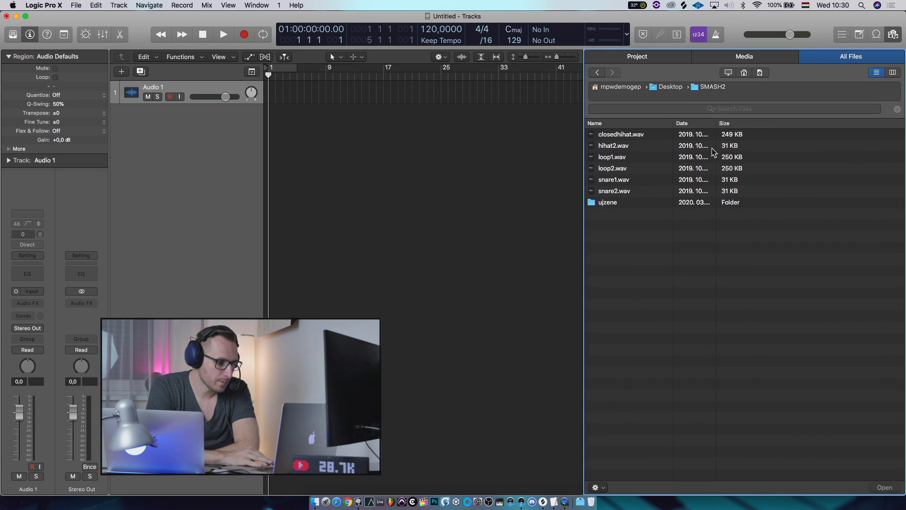
pyautogui.doubleClick(636, 202)
pyautogui.doubleClick(627, 202)
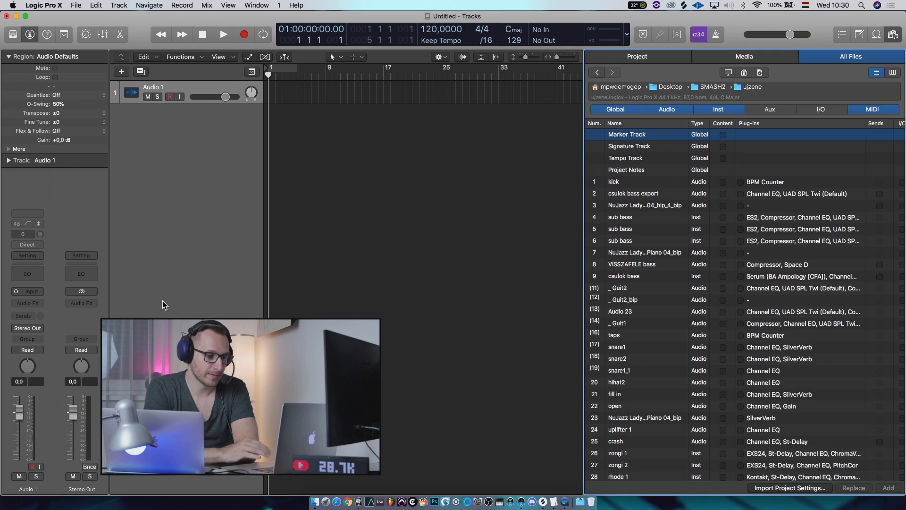
# Mark the content of the snare1, snare2 and snare1_1 tracks for import.
pyautogui.scroll(-10, 680, 330)
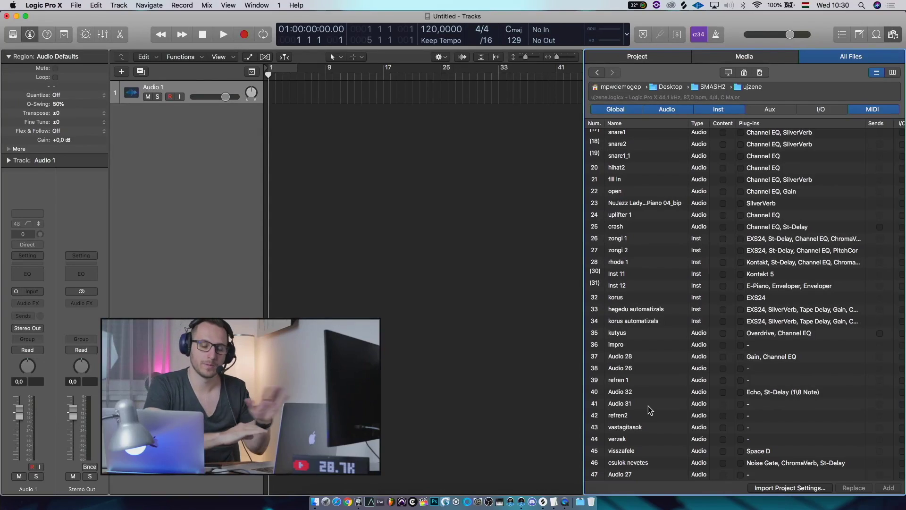
pyautogui.scroll(5, 706, 377)
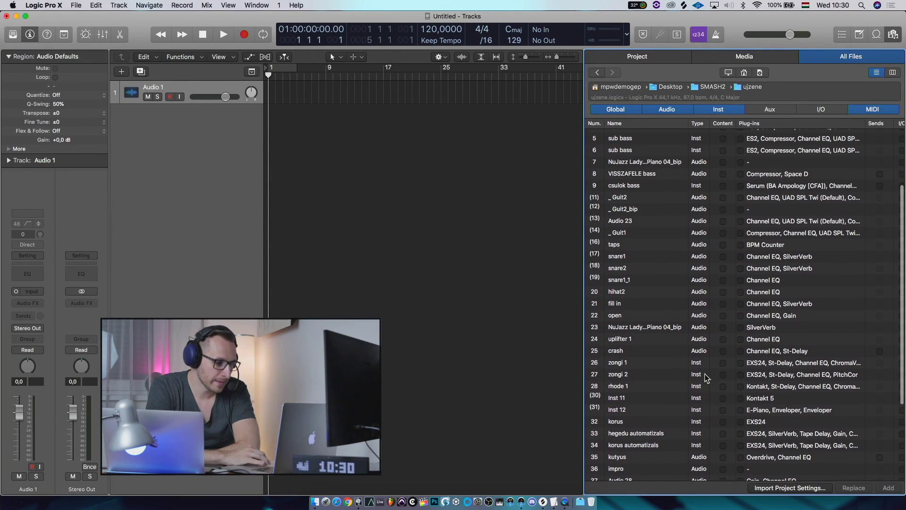
pyautogui.scroll(2, 707, 378)
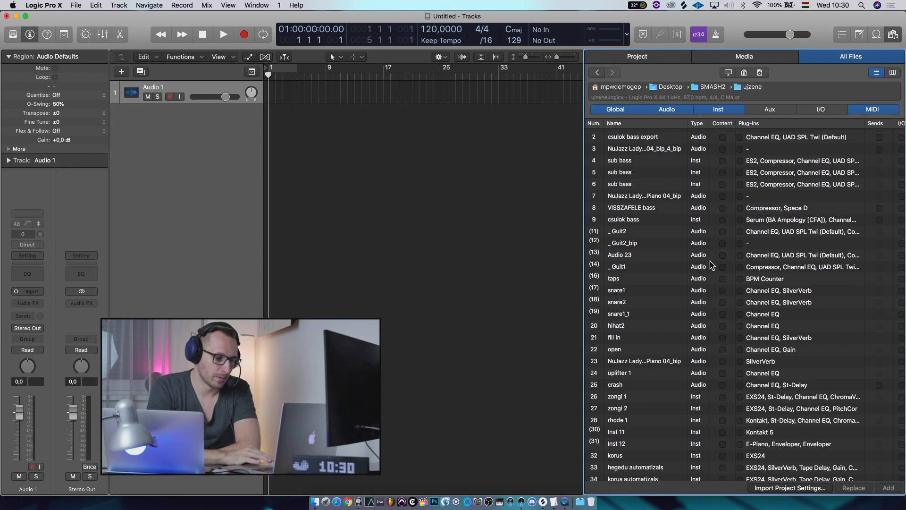
pyautogui.hscroll(2, 644, 319)
pyautogui.hscroll(-2, 644, 318)
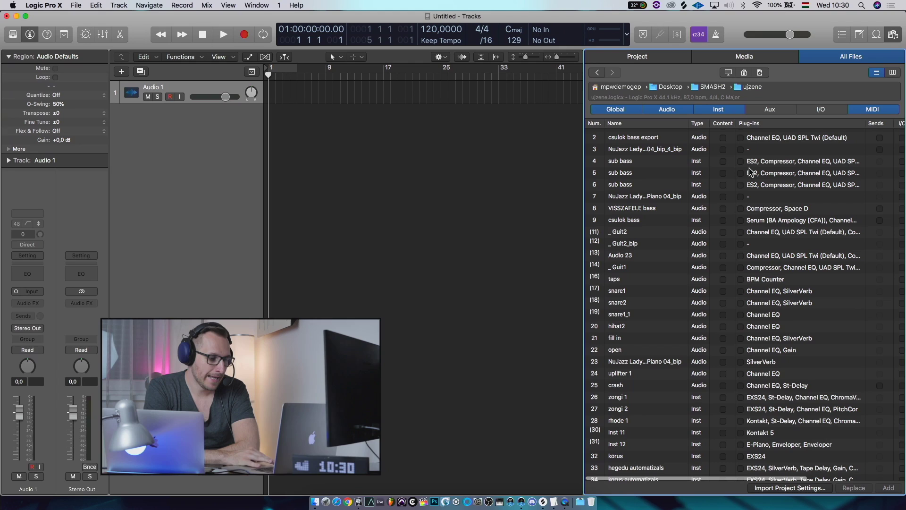
pyautogui.click(723, 292)
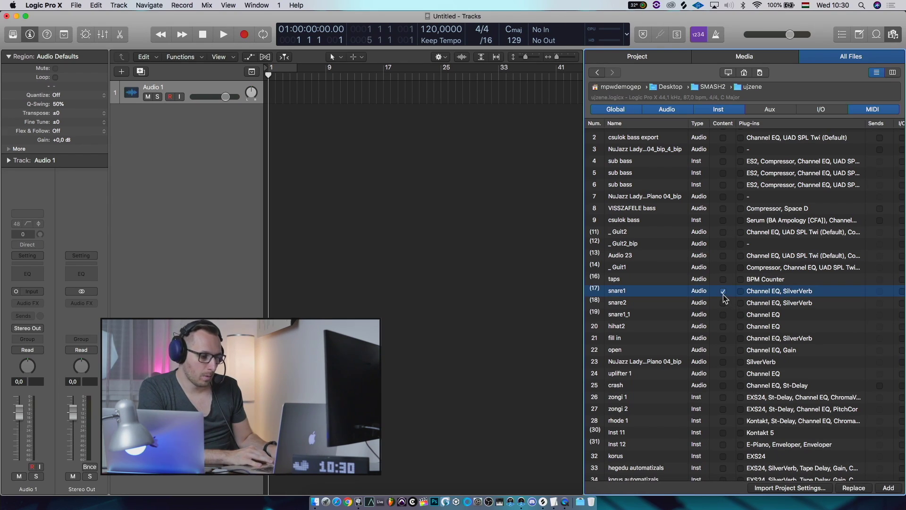
pyautogui.click(723, 302)
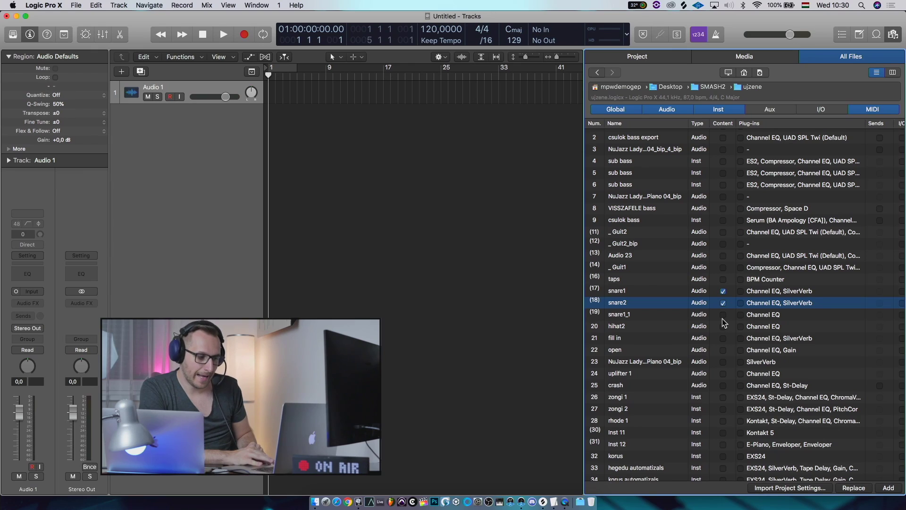
pyautogui.click(723, 315)
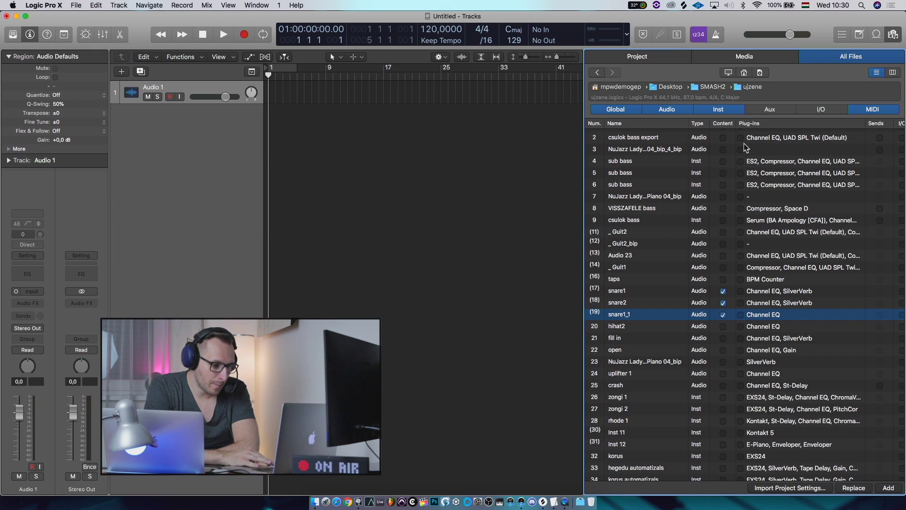
# Include the plug-ins of snare1, snare2 and snare1_1 in the import.
pyautogui.click(741, 291)
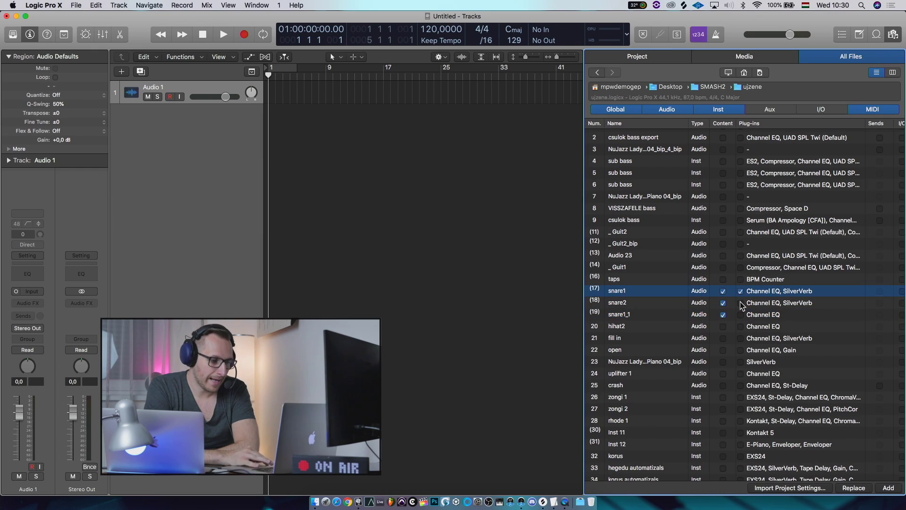
pyautogui.click(740, 302)
pyautogui.click(739, 314)
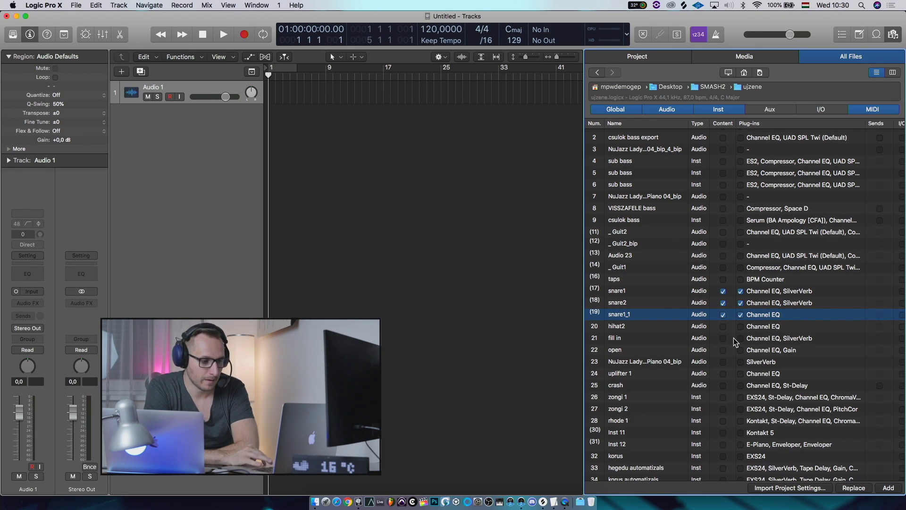
# Add the marked snare tracks to the project without importing their tempo information, and hide the browser.
pyautogui.hscroll(5, 768, 316)
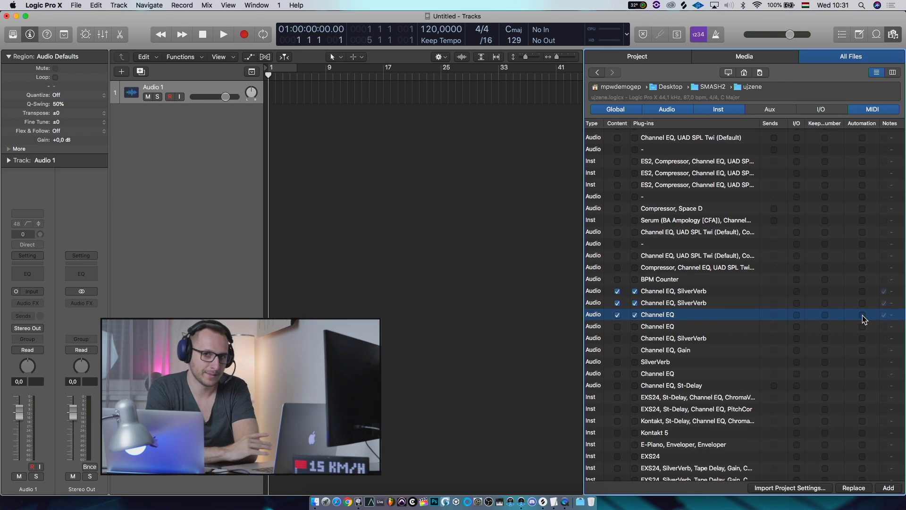
pyautogui.hscroll(-5, 864, 320)
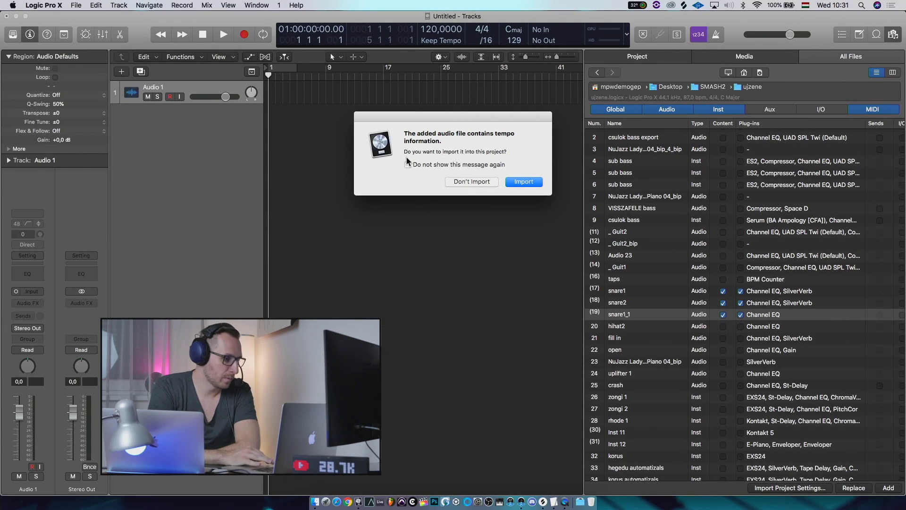
pyautogui.click(470, 181)
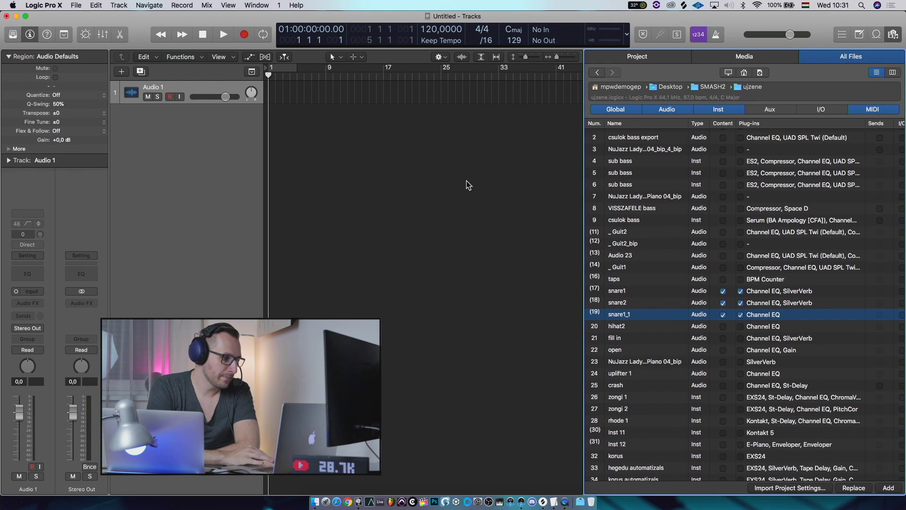
pyautogui.click(893, 35)
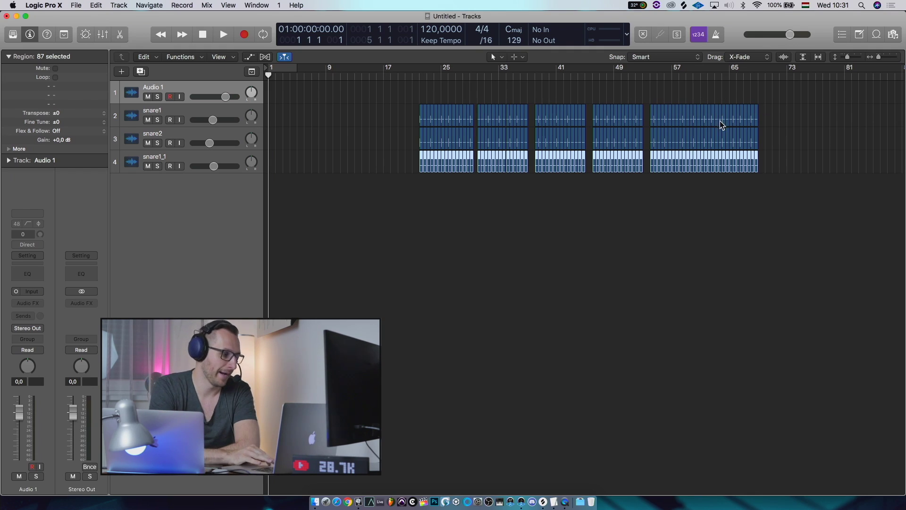
# Review the imported regions and the channel strip plug-ins of the snare1, snare2 and snare1_1 tracks.
pyautogui.moveTo(808, 107); pyautogui.dragTo(382, 191)
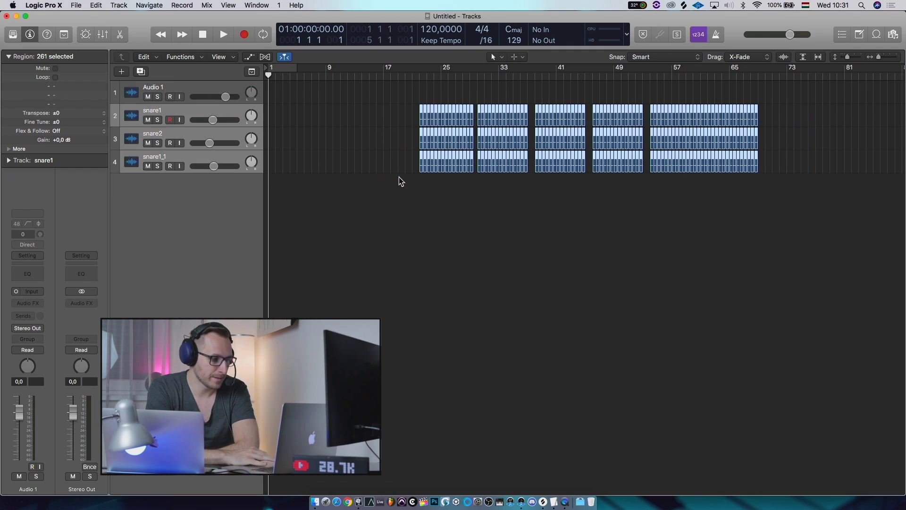
pyautogui.click(344, 170)
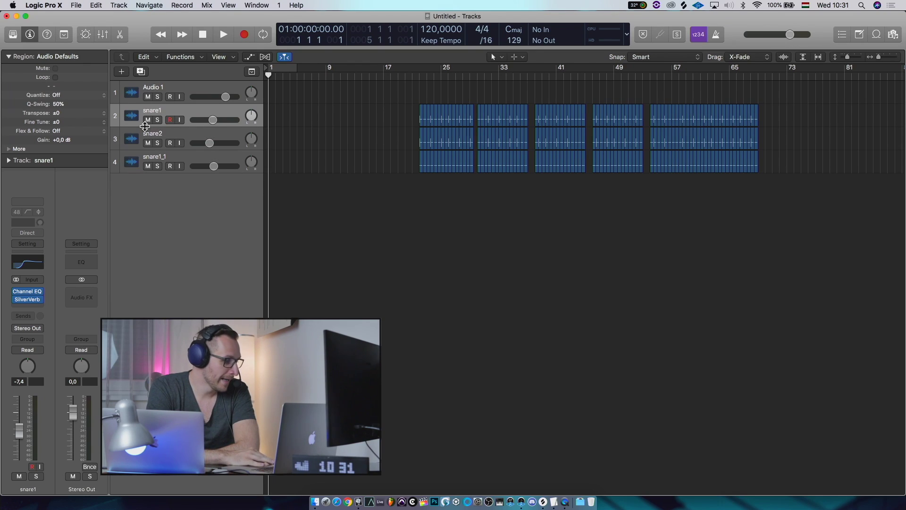
pyautogui.press('Down')
pyautogui.press('Down')
pyautogui.press('Up')
pyautogui.press('Up')
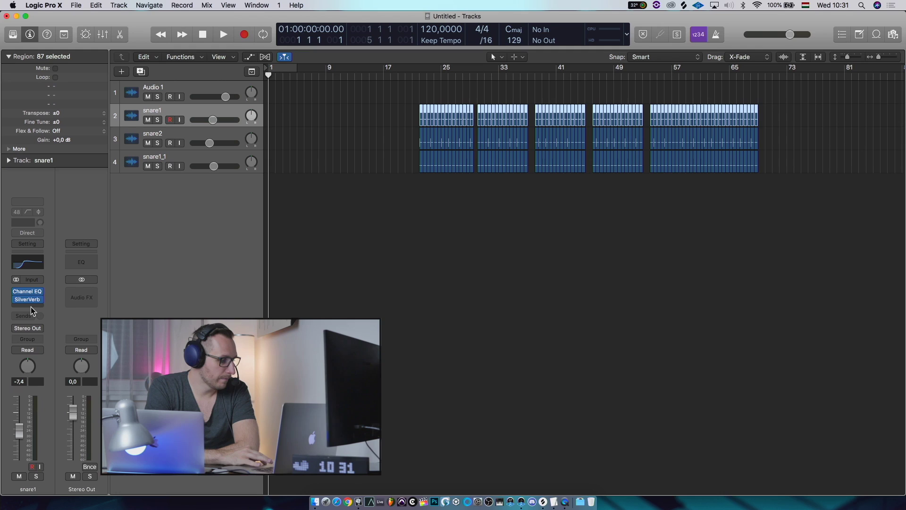
pyautogui.press('Down')
pyautogui.press('Down')
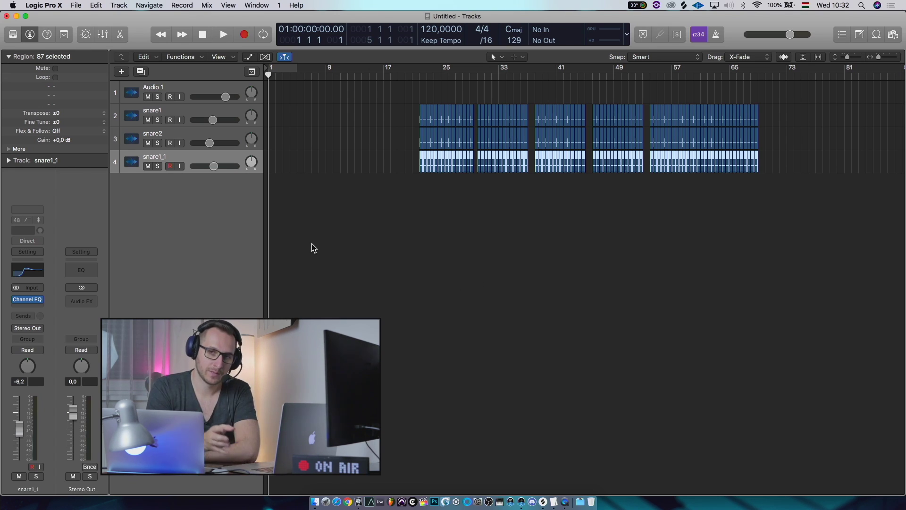
# Insert a Channel EQ and a UAD Lexicon 480L on the Audio 1 track, closing their plug-in windows.
pyautogui.click(144, 90)
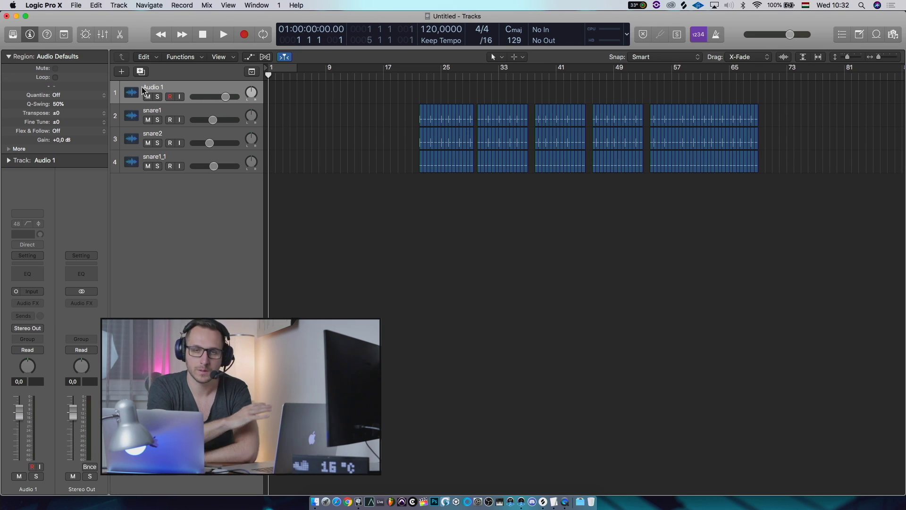
pyautogui.click(30, 273)
pyautogui.click(22, 29)
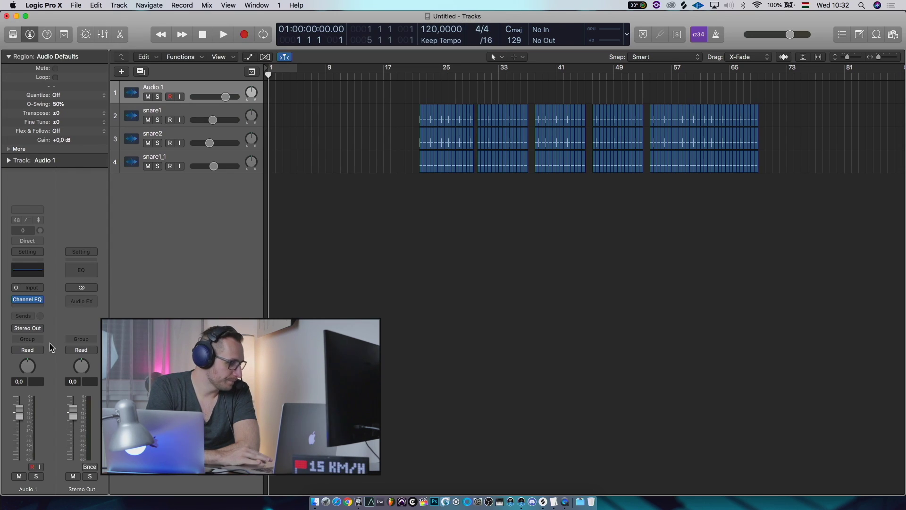
pyautogui.click(40, 308)
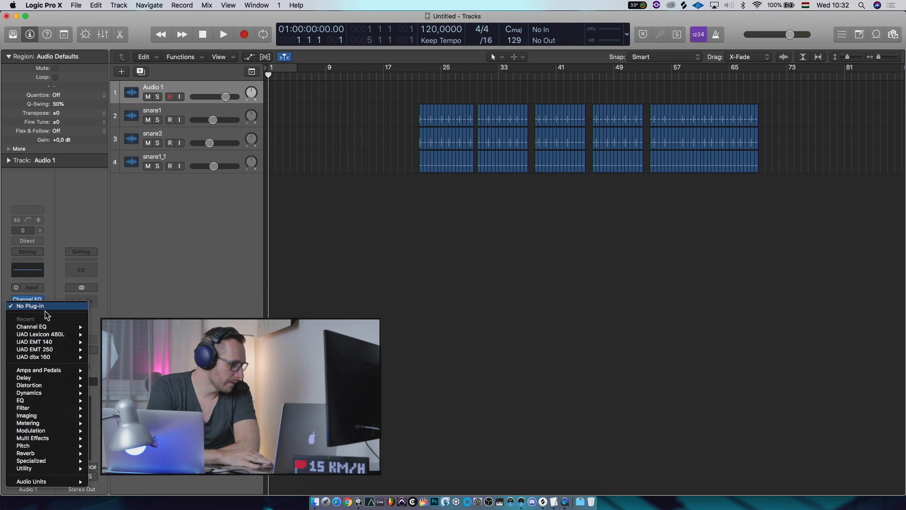
pyautogui.moveTo(85, 334)
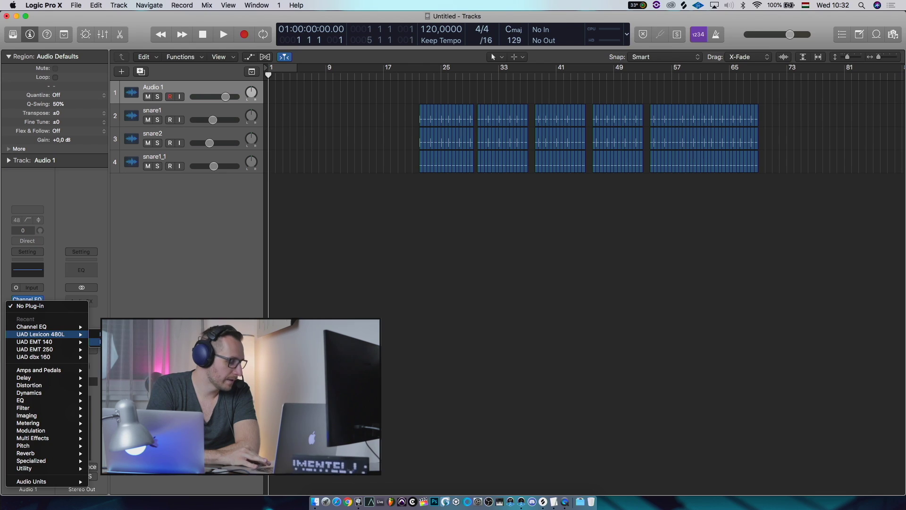
pyautogui.click(96, 338)
pyautogui.click(16, 26)
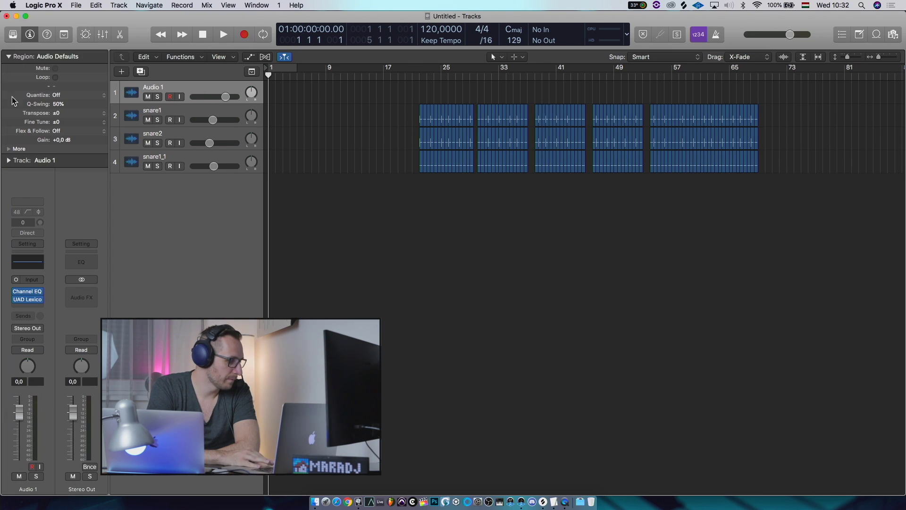
# Add a Compressor after the UAD Lexicon 480L on the Audio 1 track and close its plug-in window.
pyautogui.click(34, 306)
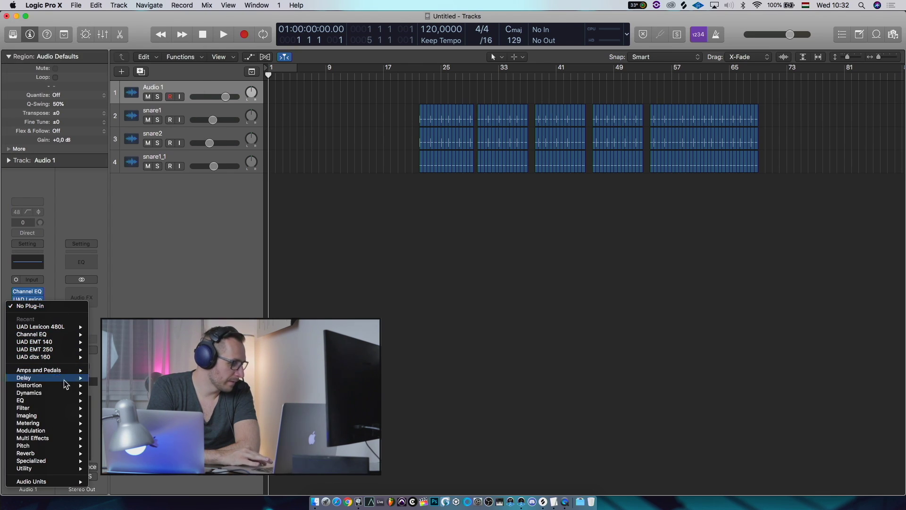
pyautogui.moveTo(64, 395)
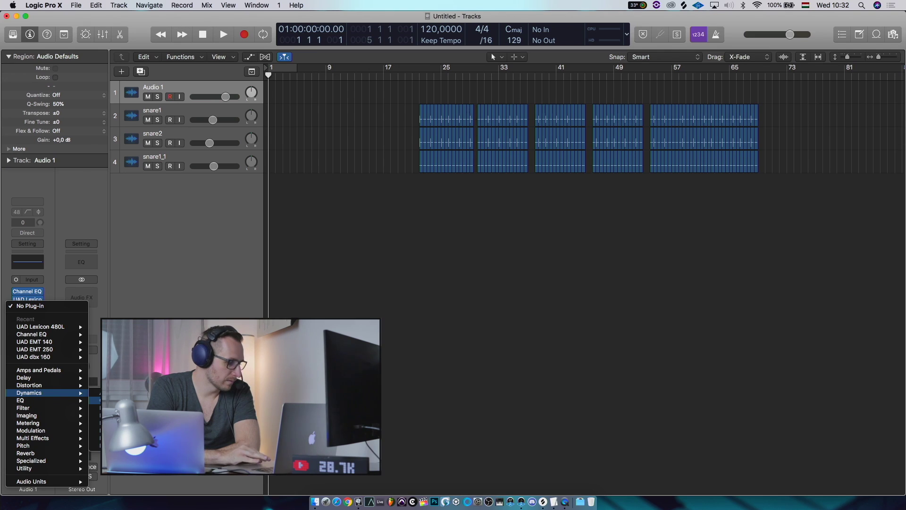
pyautogui.click(118, 400)
pyautogui.click(16, 27)
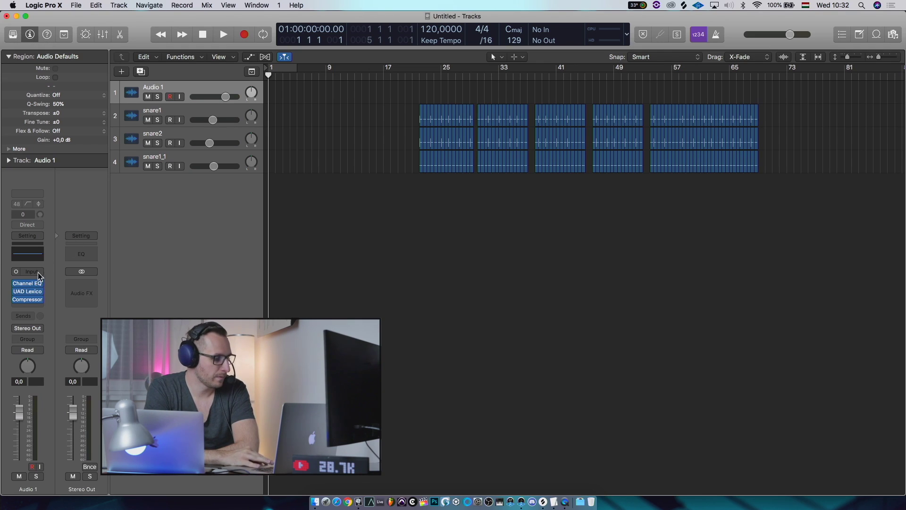
# Save the Audio 1 channel strip setting under the name teszt.
pyautogui.click(34, 236)
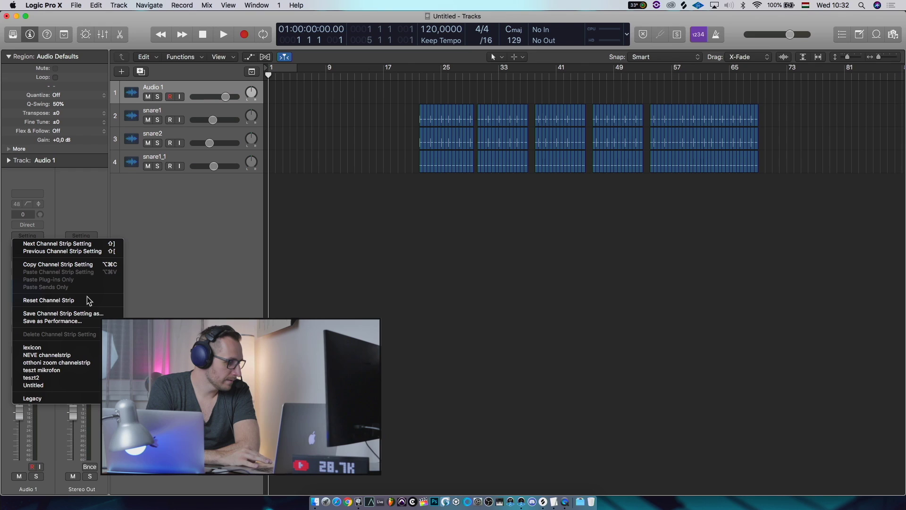
pyautogui.click(96, 315)
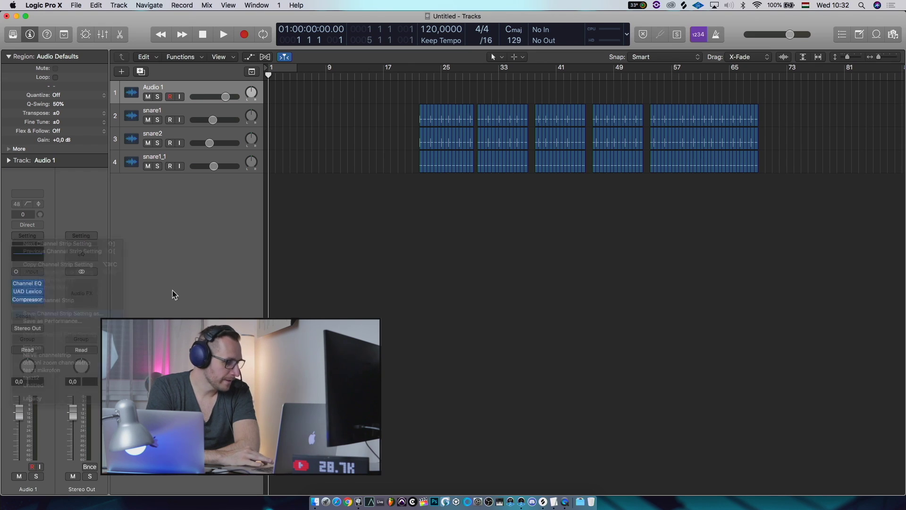
pyautogui.write('teszt')
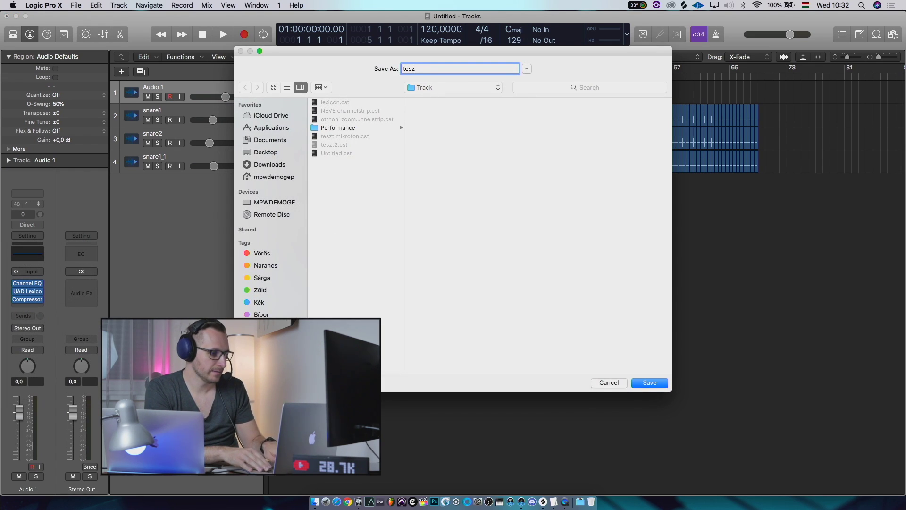
pyautogui.press('Return')
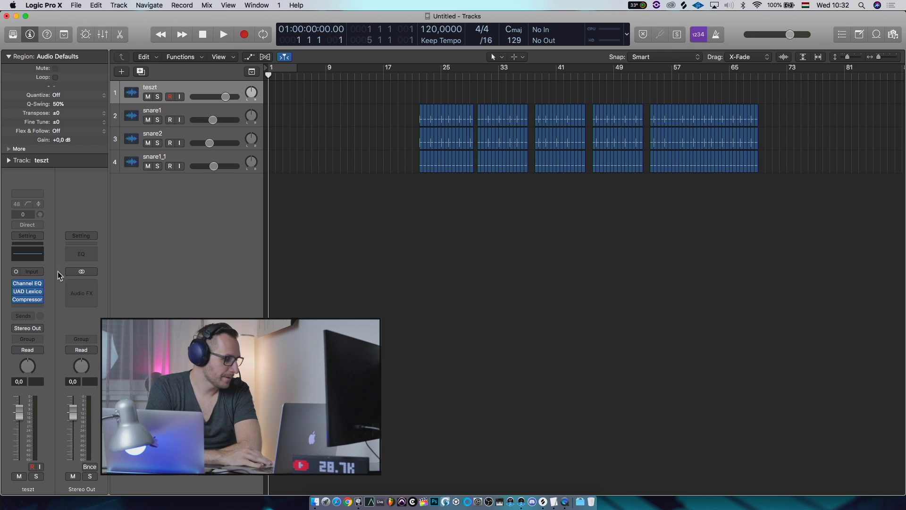
# Reset the first track's channel strip and load the saved teszt channel strip setting onto it.
pyautogui.click(28, 236)
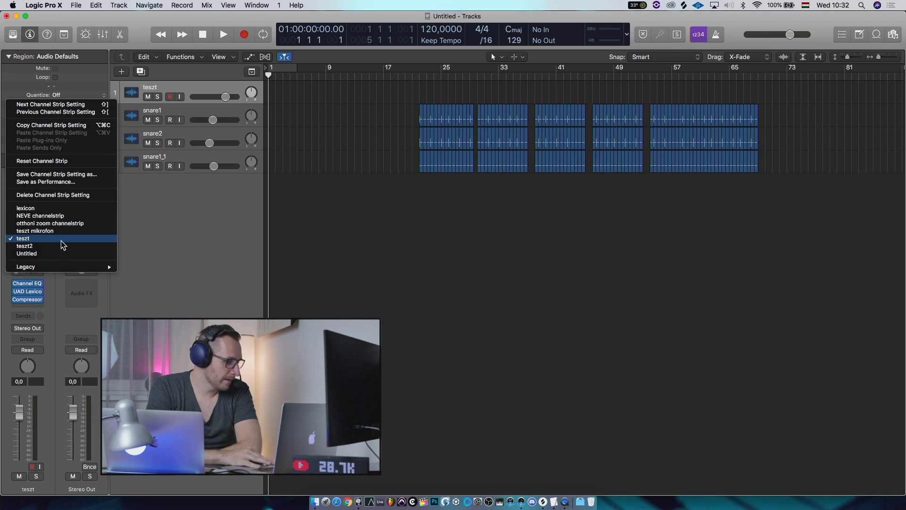
pyautogui.click(57, 161)
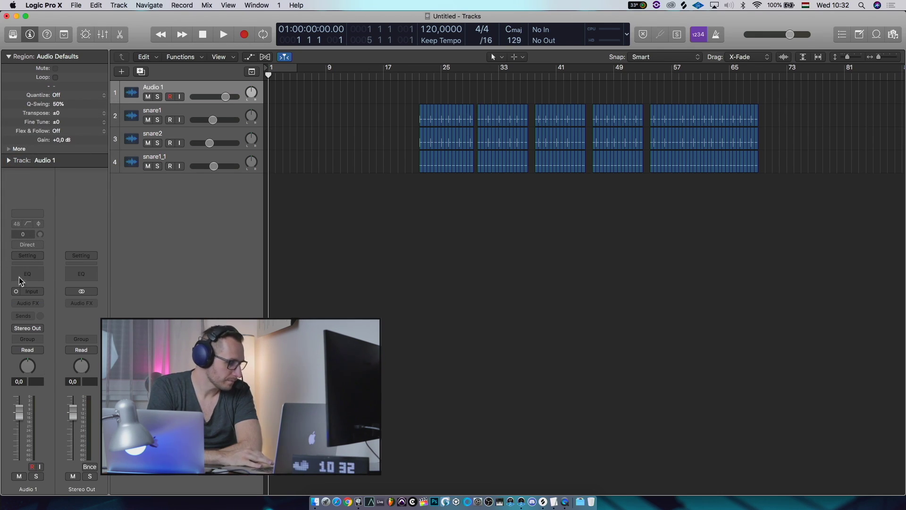
pyautogui.click(34, 256)
pyautogui.click(44, 398)
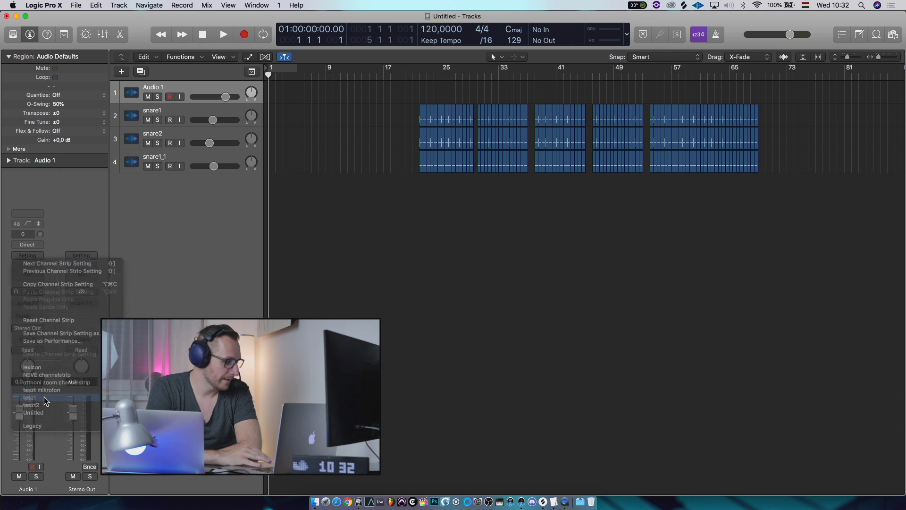